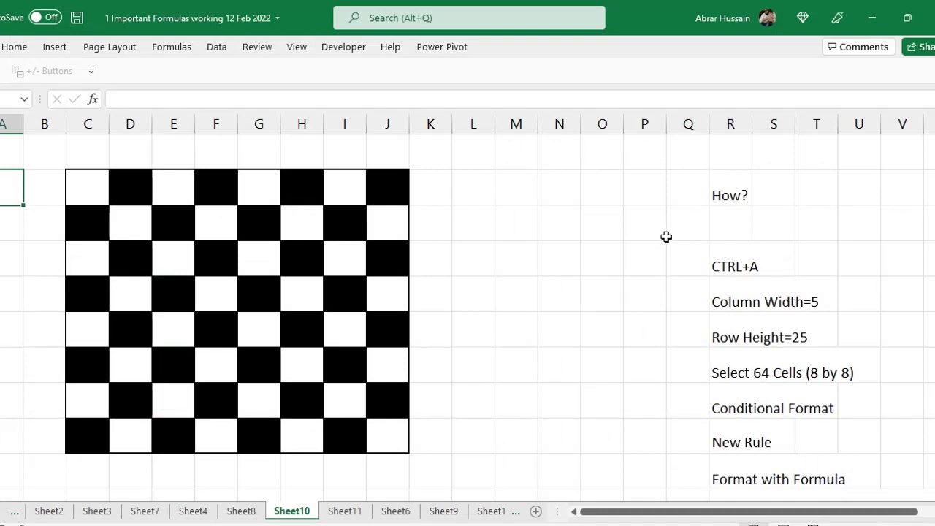
# Select and click squares of the finished Sheet10 chessboard to inspect its black-and-white pattern.
pyautogui.moveTo(87, 186); pyautogui.dragTo(382, 425)
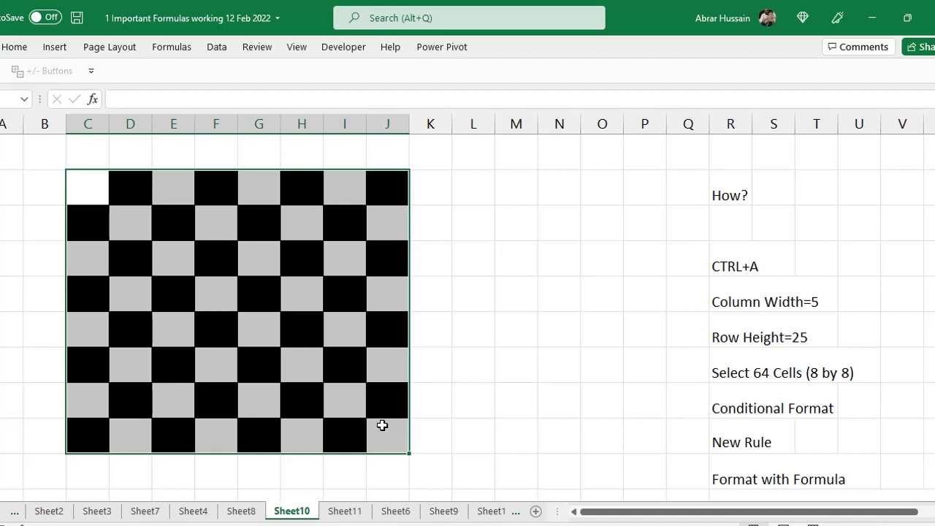
pyautogui.click(244, 286)
pyautogui.click(93, 183)
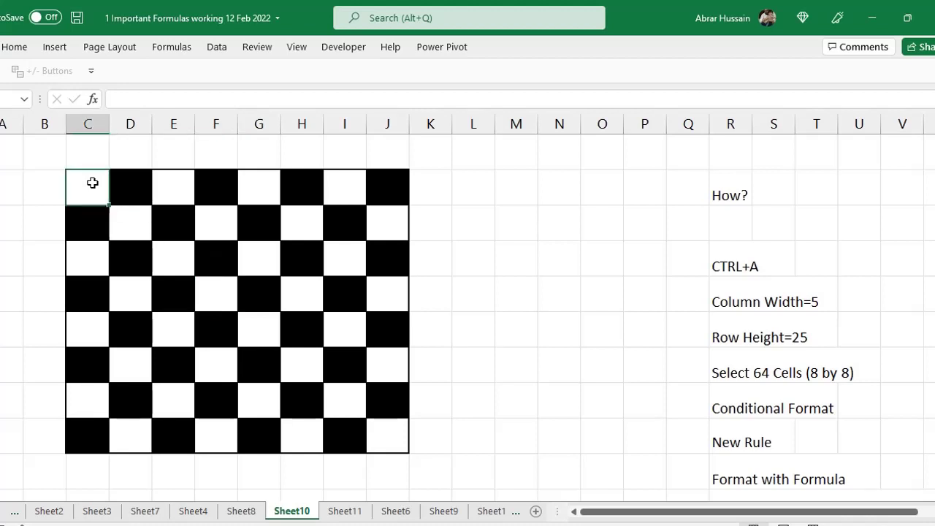
pyautogui.click(129, 190)
pyautogui.click(94, 193)
pyautogui.click(136, 192)
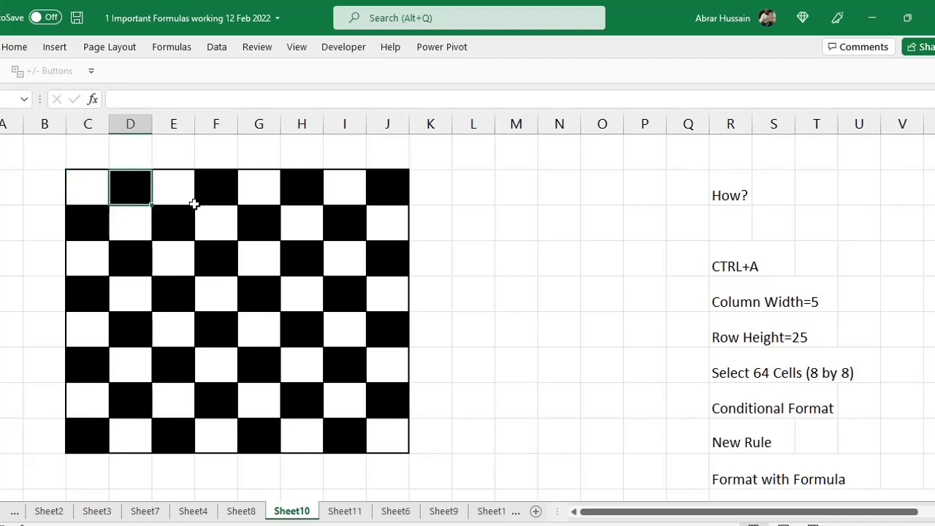
pyautogui.click(194, 185)
pyautogui.moveTo(79, 183); pyautogui.dragTo(377, 441)
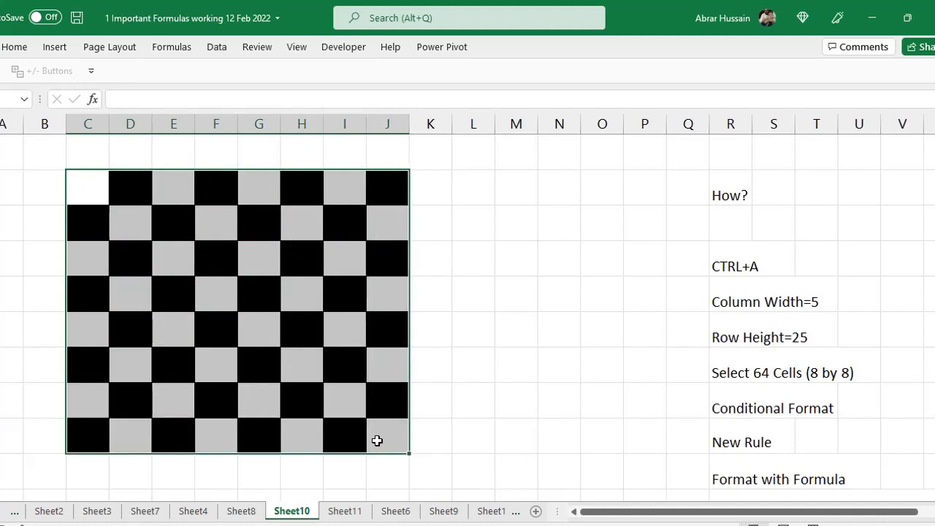
# On Sheet11, select the whole worksheet and set every column width to 5.
pyautogui.click(344, 511)
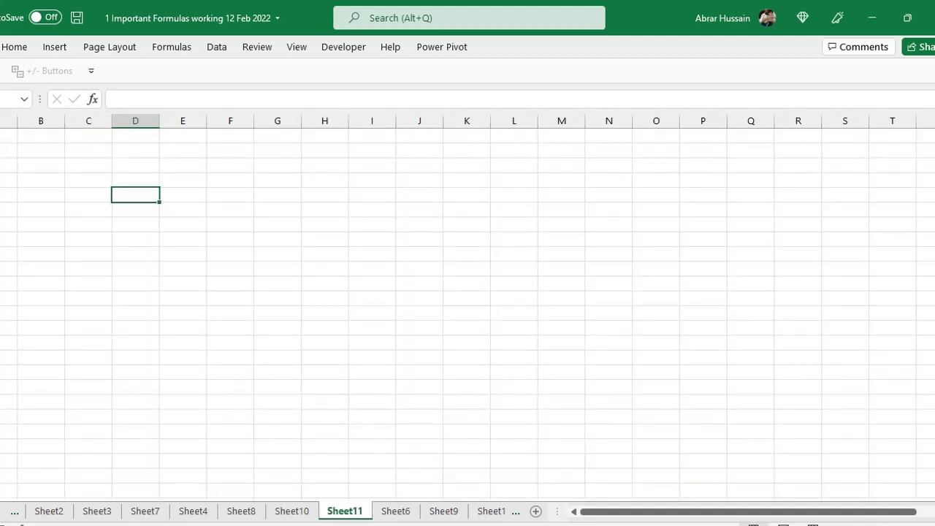
pyautogui.click(51, 182)
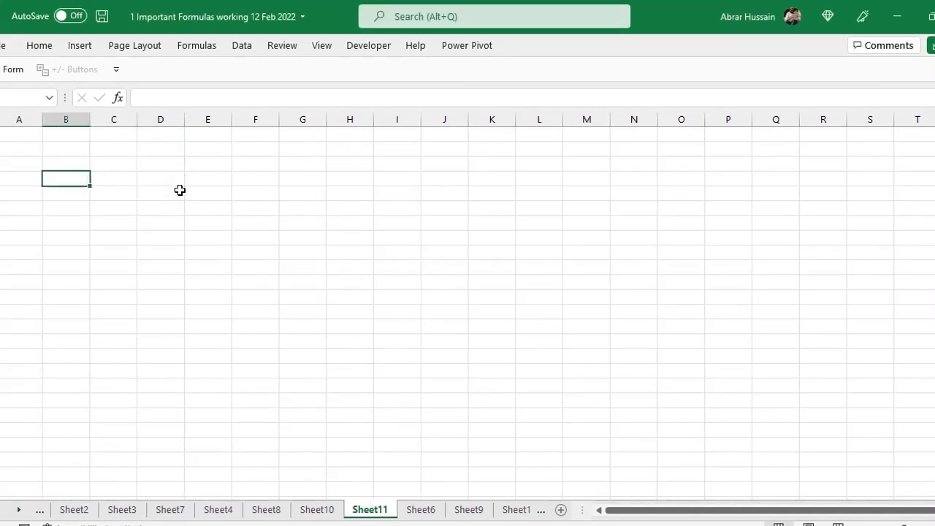
pyautogui.hotkey('ctrl', 'a')
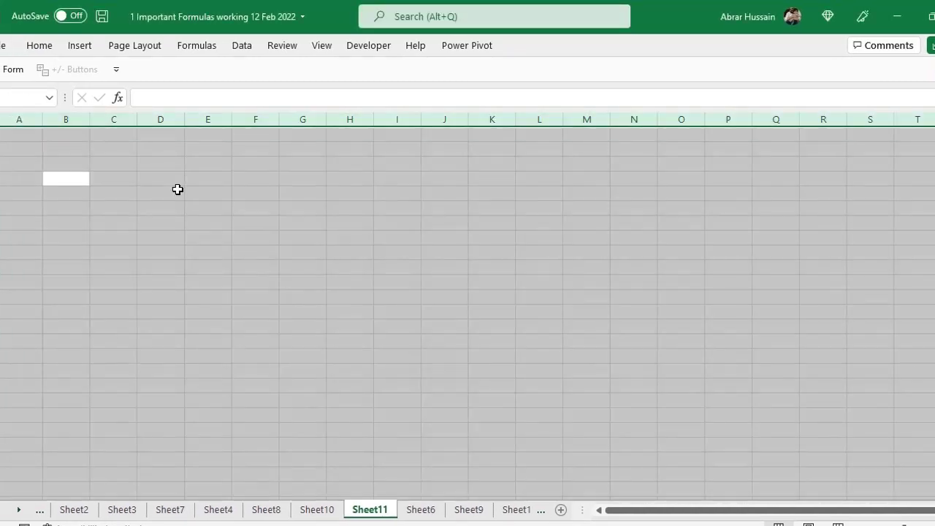
pyautogui.rightClick(168, 117)
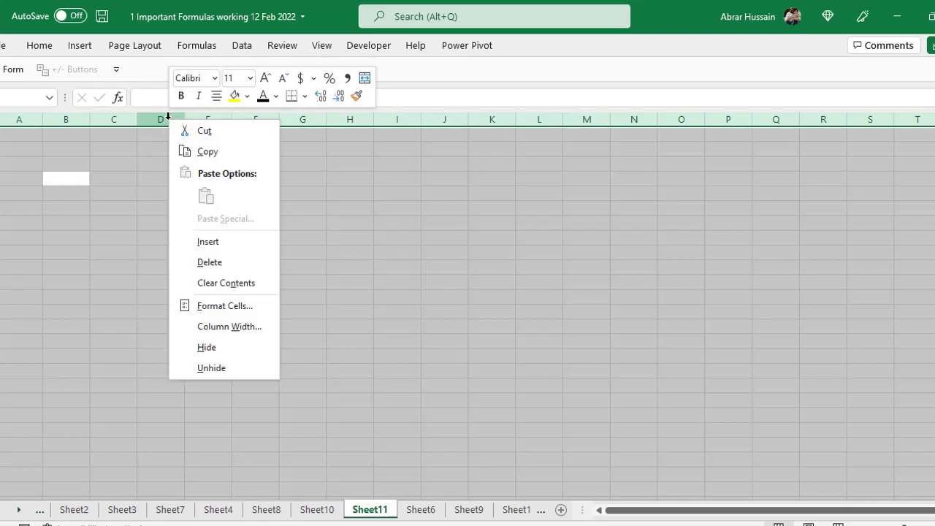
pyautogui.click(244, 327)
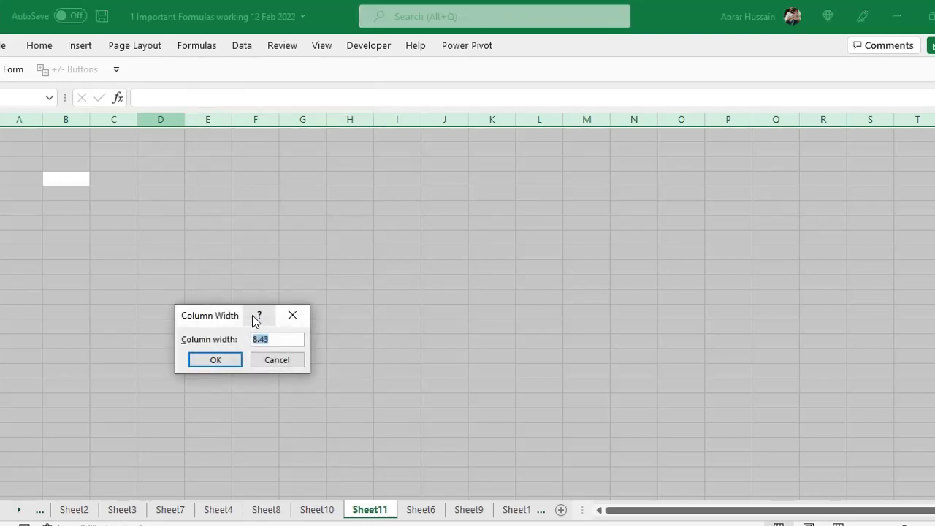
pyautogui.write('5')
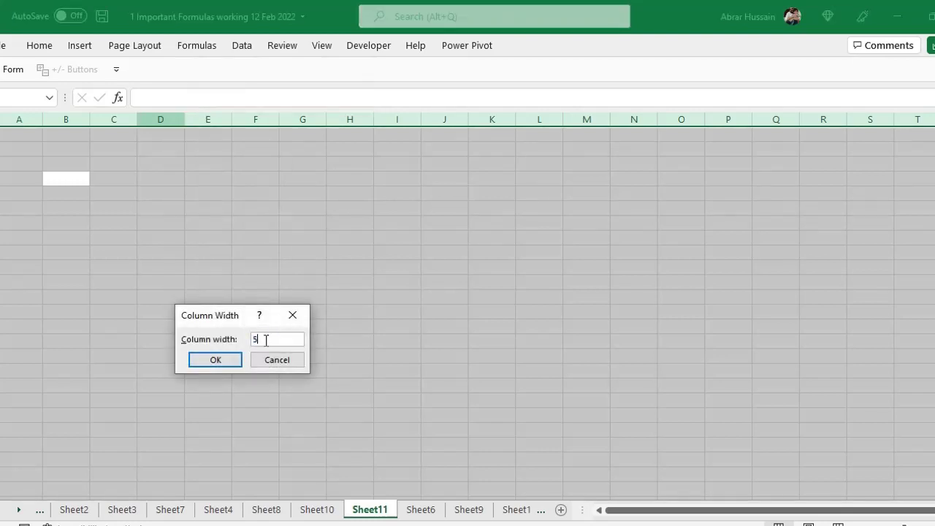
pyautogui.click(216, 360)
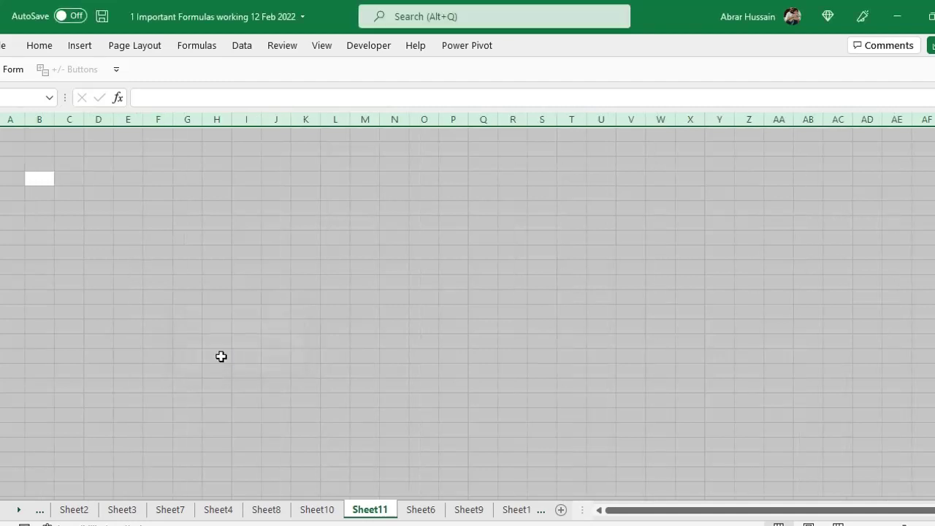
# Set the height of every row to 25.
pyautogui.rightClick(3, 222)
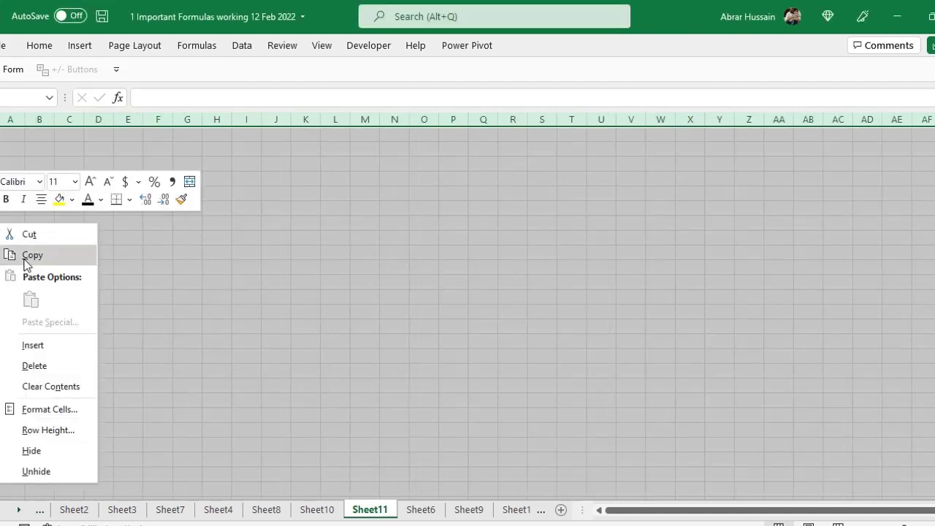
pyautogui.click(60, 426)
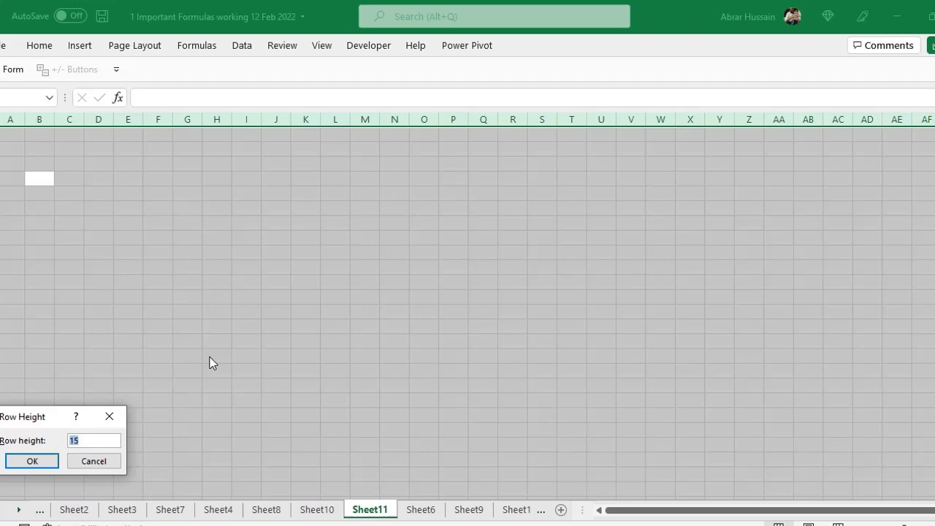
pyautogui.write('25')
pyautogui.press('Return')
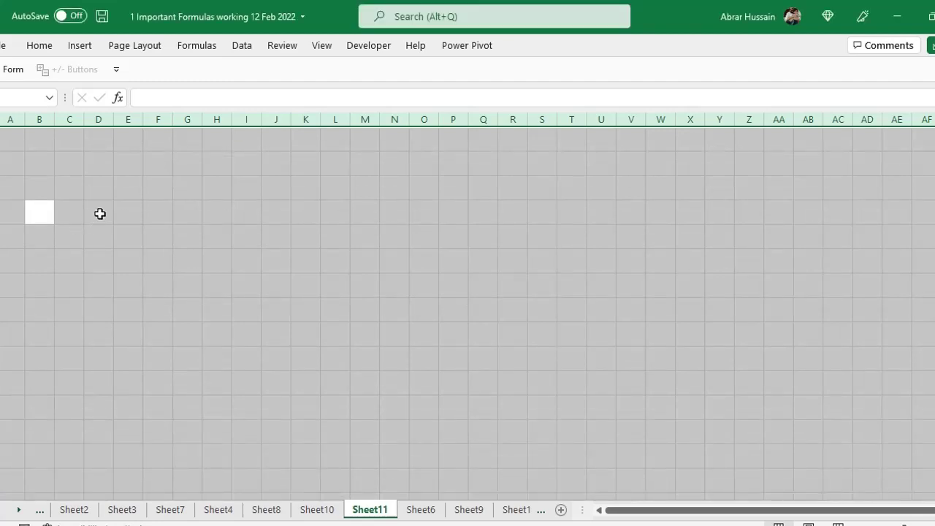
# Select the 8-by-8 block starting at D5 and start a new conditional formatting rule.
pyautogui.moveTo(100, 213); pyautogui.dragTo(301, 374)
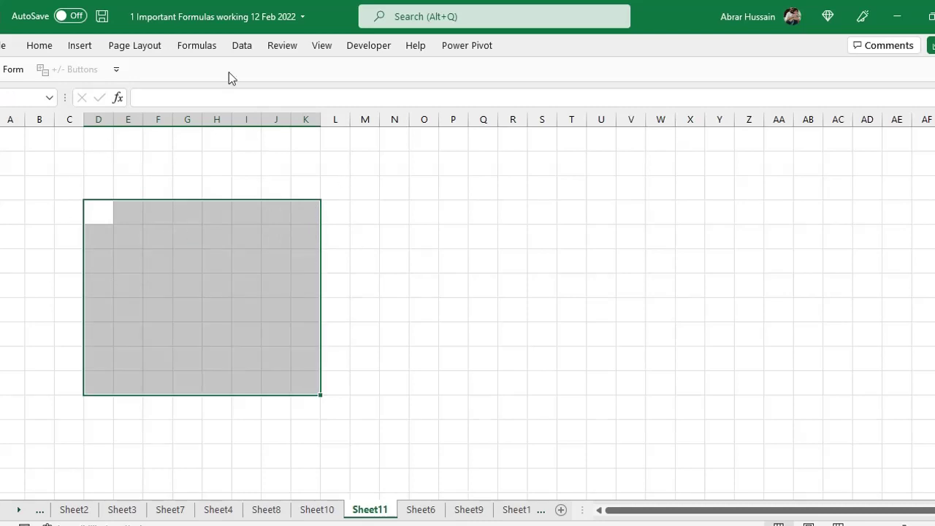
pyautogui.click(39, 47)
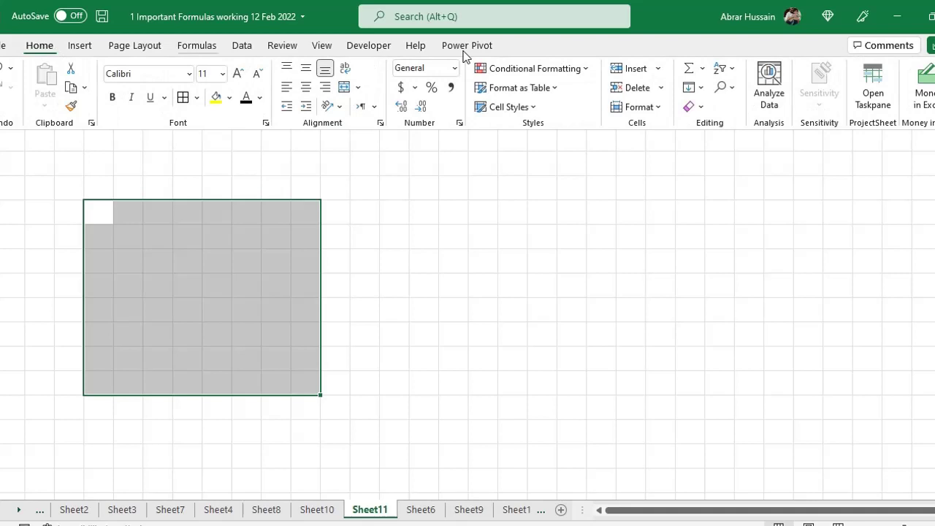
pyautogui.click(540, 68)
pyautogui.click(534, 271)
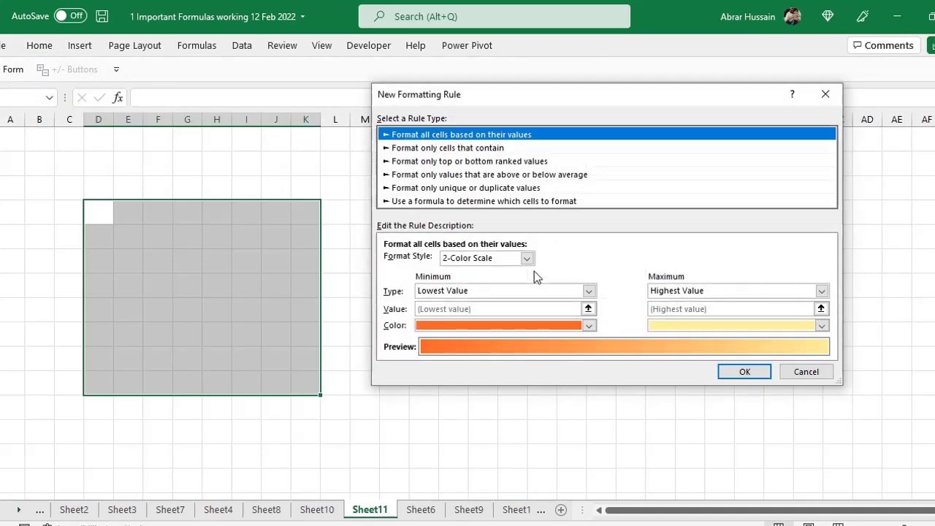
# Choose the formula-based rule type and paste =MOD(ROW(),2)=MOD(COLUMN(),2) as its condition.
pyautogui.click(416, 202)
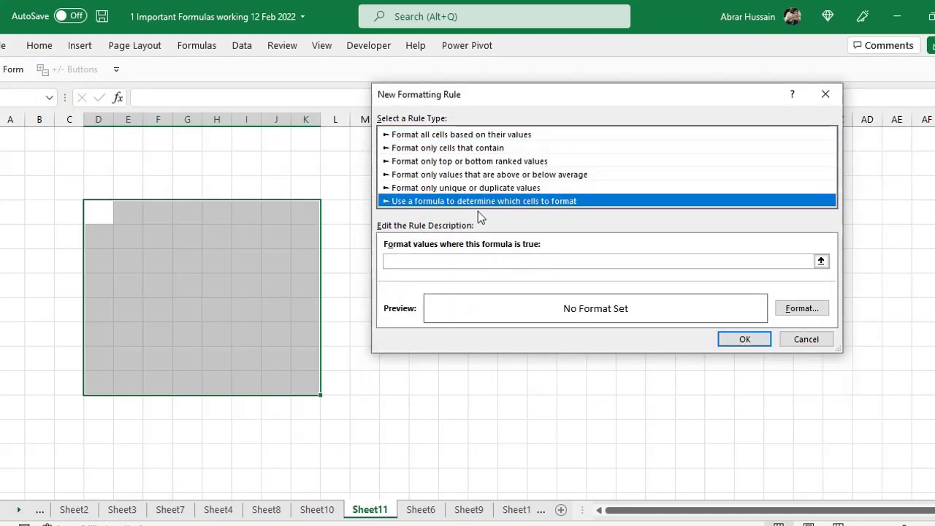
pyautogui.moveTo(502, 97); pyautogui.dragTo(205, 83)
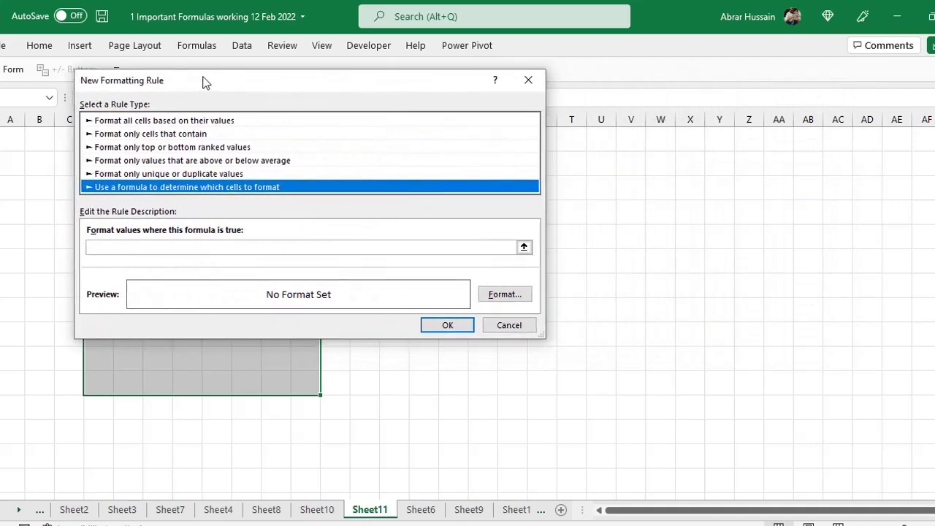
pyautogui.moveTo(271, 86); pyautogui.dragTo(514, 111)
pyautogui.click(345, 270)
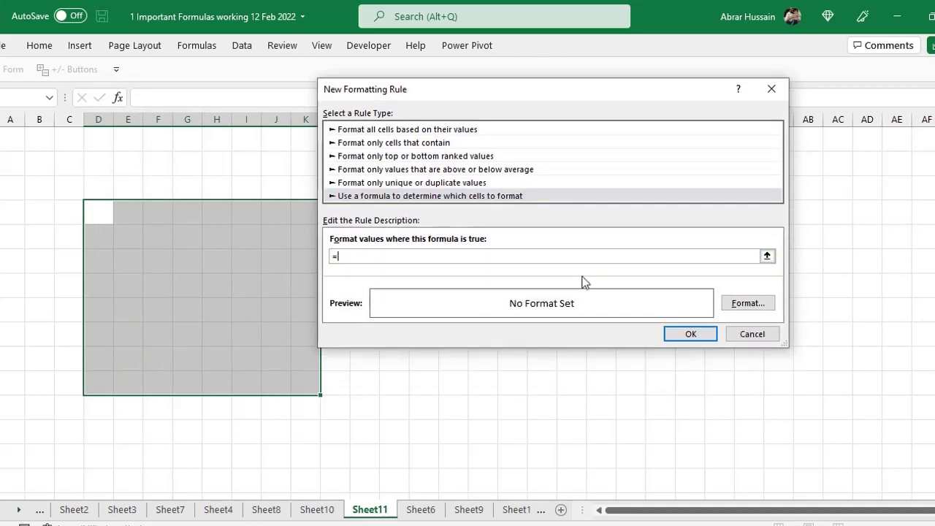
pyautogui.write('MOD(ROW(),2)=MOD(COLUMN(),2)')
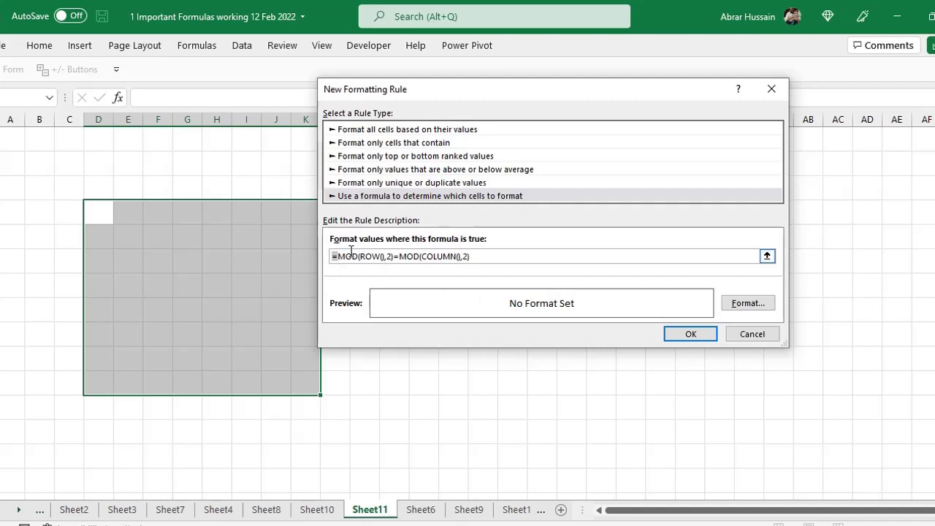
# Try adding '+' and '$' inside ROW( in the formula, then remove them, leaving it unchanged.
pyautogui.moveTo(356, 250); pyautogui.dragTo(359, 256)
pyautogui.doubleClick(358, 256)
pyautogui.moveTo(360, 258); pyautogui.dragTo(373, 257)
pyautogui.click(382, 260)
pyautogui.write('+')
pyautogui.press('Right')
pyautogui.press('BackSpace')
pyautogui.press('BackSpace')
pyautogui.write('$')
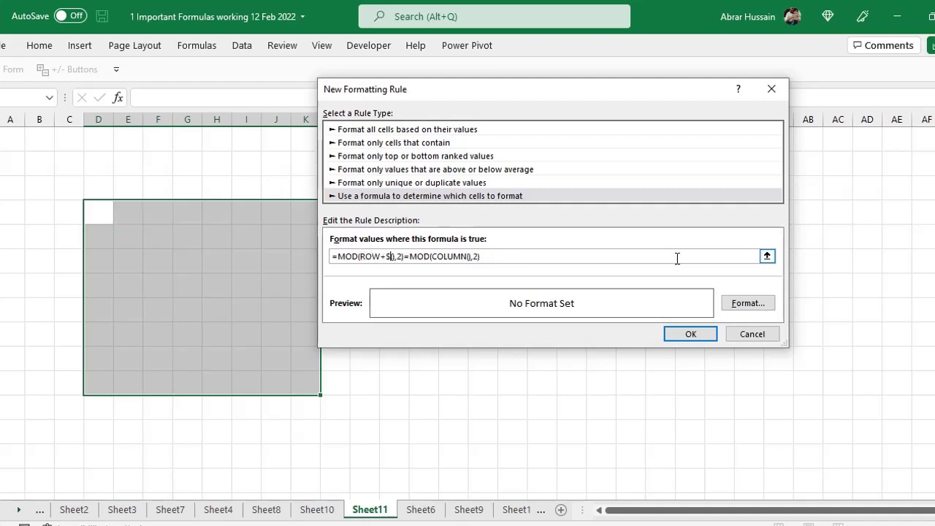
pyautogui.press('BackSpace')
pyautogui.press('BackSpace')
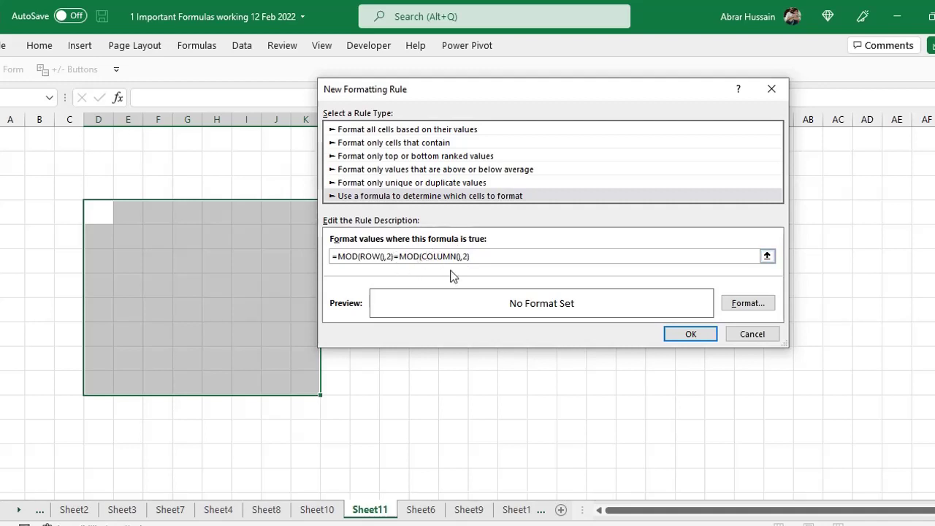
pyautogui.click(422, 256)
# Give matching cells a black fill and apply the rule to produce the checkerboard.
pyautogui.click(764, 306)
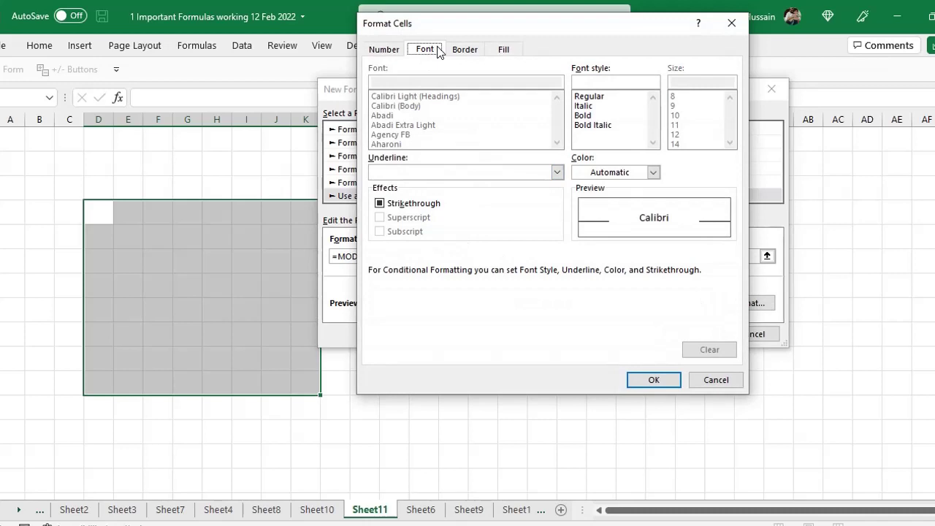
pyautogui.click(511, 53)
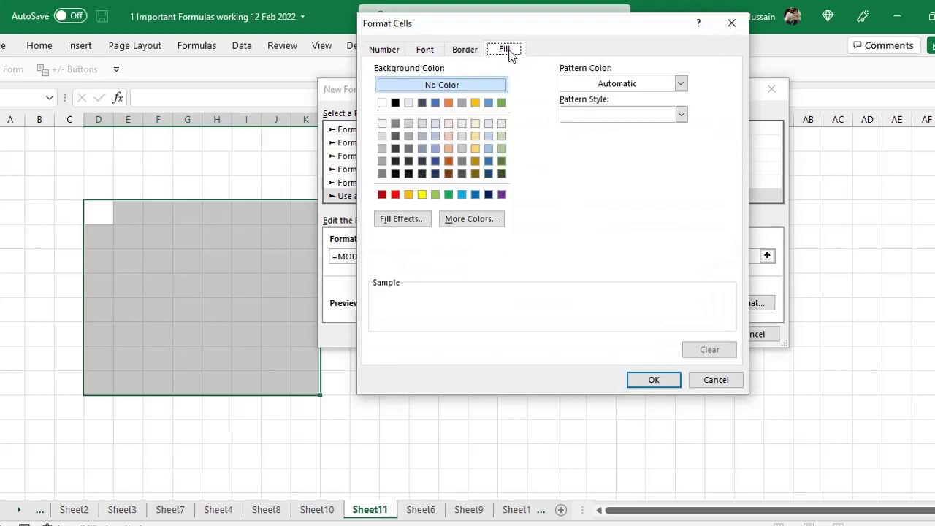
pyautogui.click(395, 103)
pyautogui.click(671, 383)
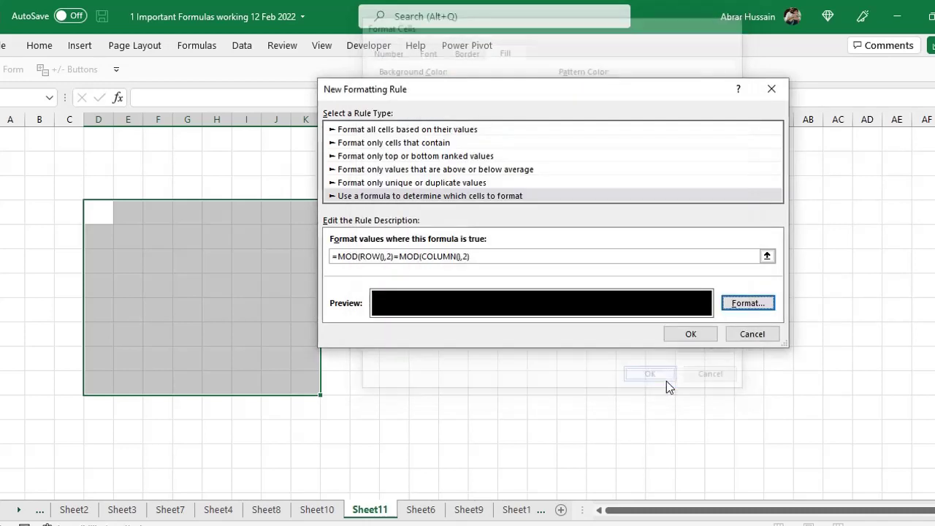
pyautogui.click(688, 336)
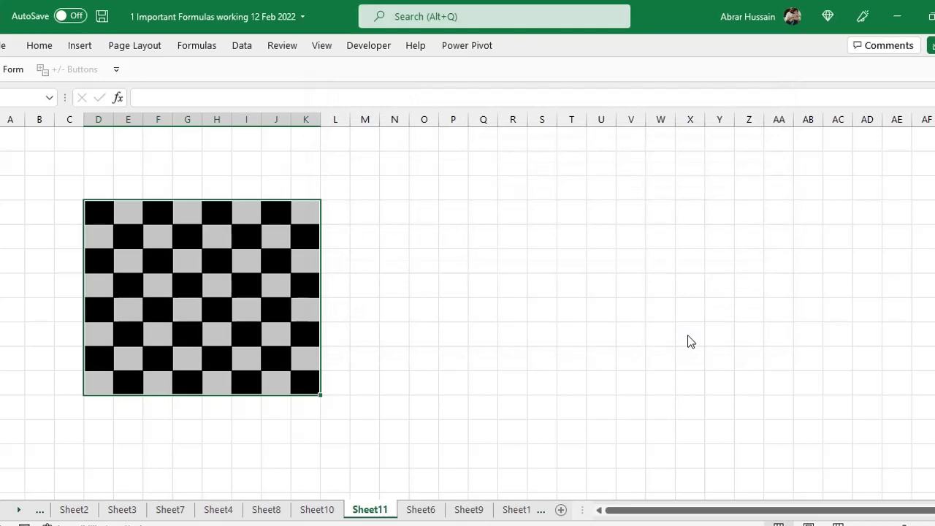
pyautogui.scroll(1, 95, 243)
pyautogui.scroll(2, 95, 243)
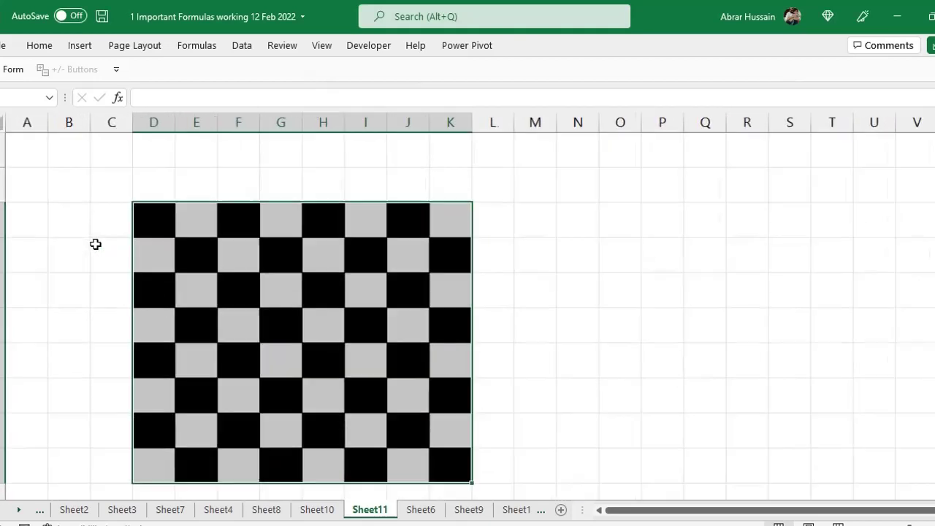
pyautogui.doubleClick(195, 186)
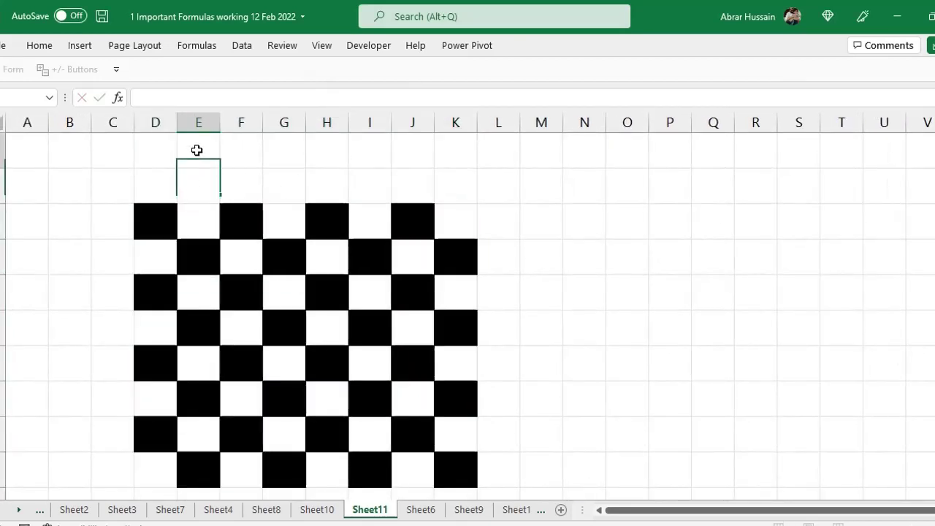
pyautogui.doubleClick(197, 151)
pyautogui.hotkey('ctrl', 'v')
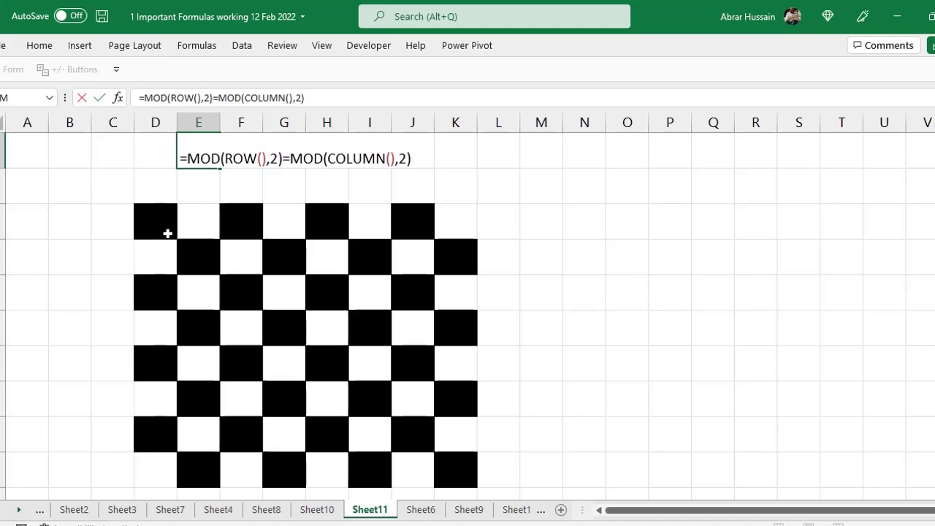
pyautogui.press('Escape')
pyautogui.click(157, 221)
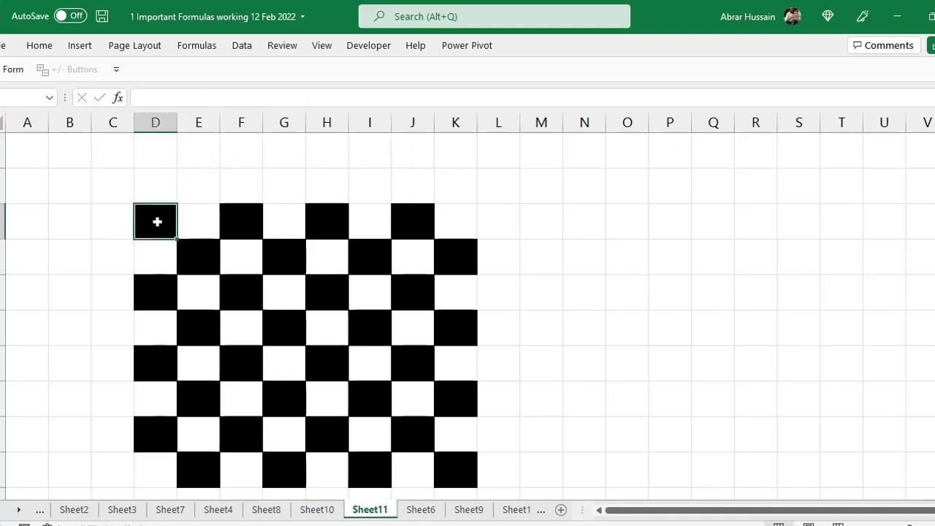
# Select the checkerboard range D3:K10 and apply Thick Outside Borders around it.
pyautogui.scroll(-1, 344, 271)
pyautogui.keyDown('shift'); pyautogui.click(472, 459); pyautogui.keyUp('shift')
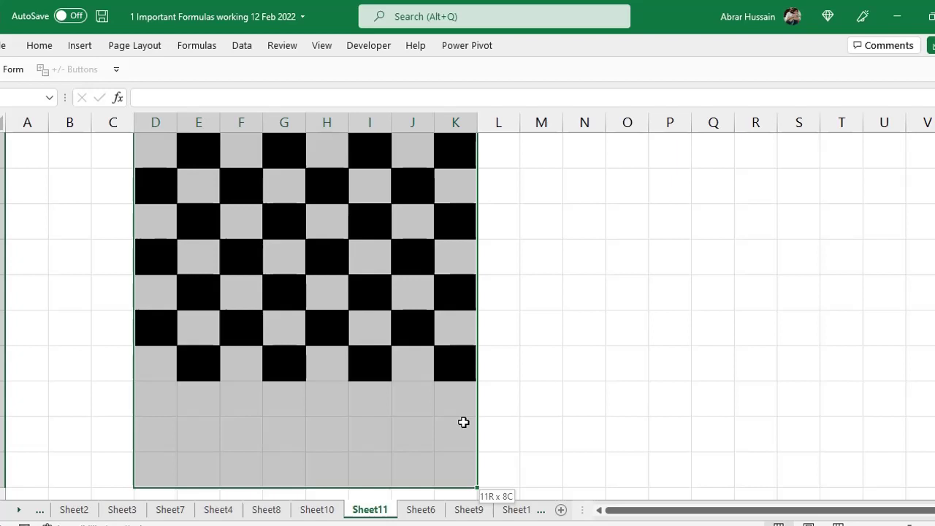
pyautogui.moveTo(463, 422); pyautogui.dragTo(450, 375)
pyautogui.scroll(1, 417, 376)
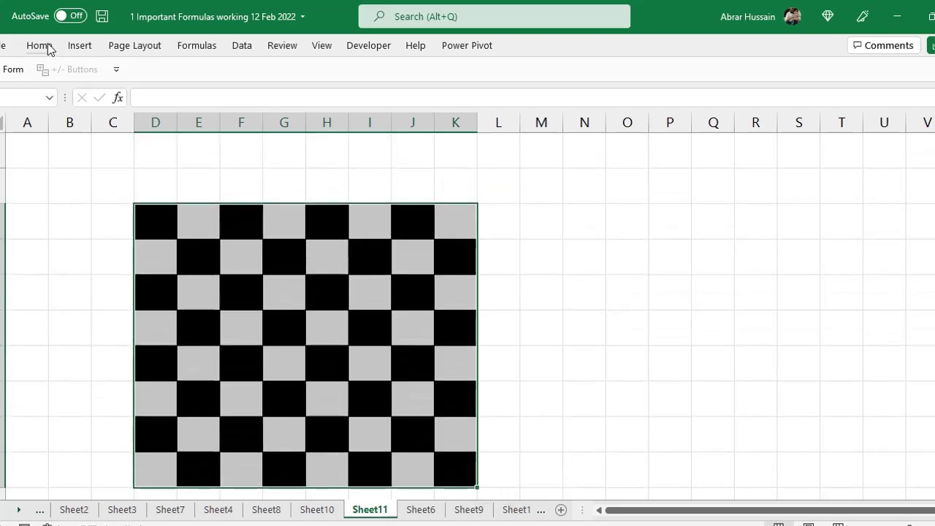
pyautogui.click(41, 46)
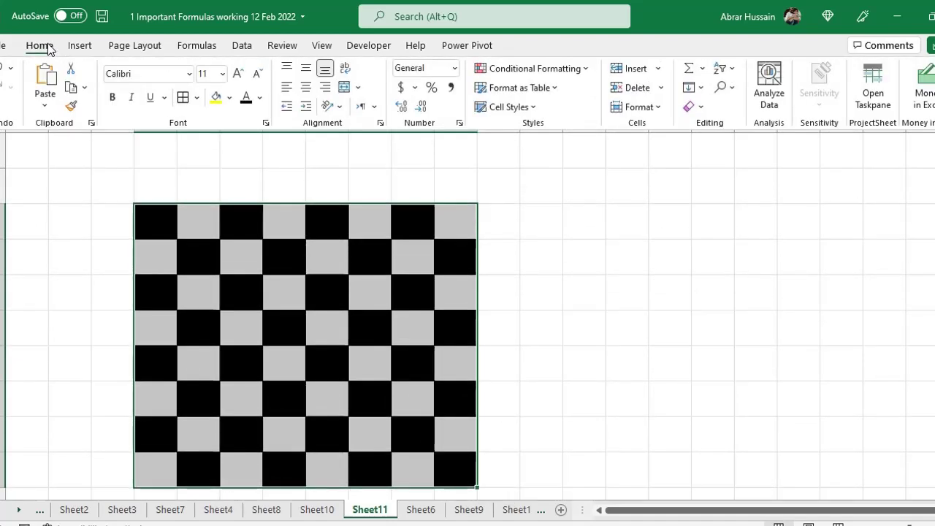
pyautogui.click(197, 98)
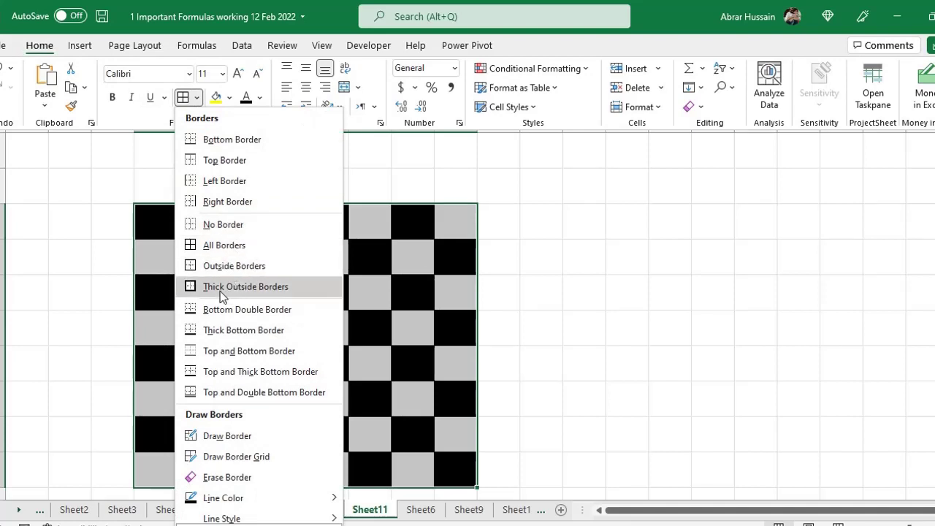
pyautogui.click(223, 288)
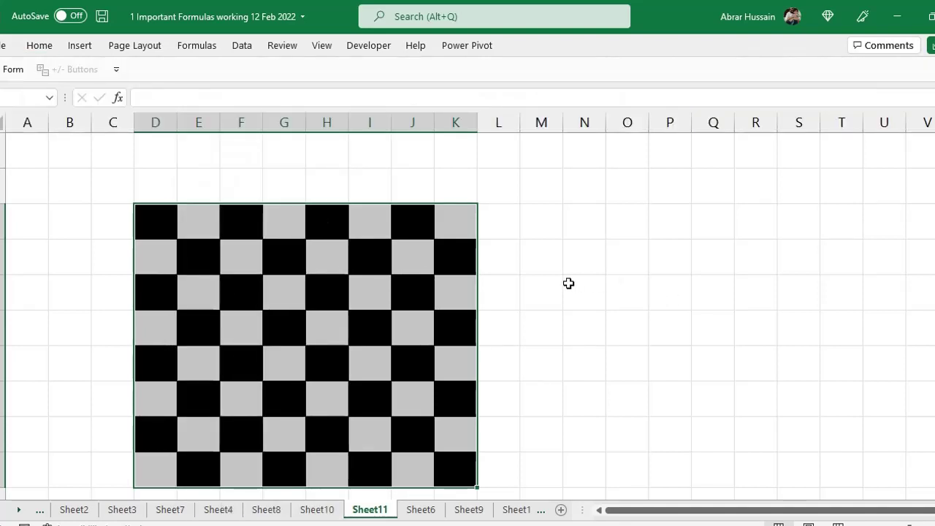
pyautogui.click(546, 269)
pyautogui.scroll(-1, 473, 285)
pyautogui.scroll(1, 474, 285)
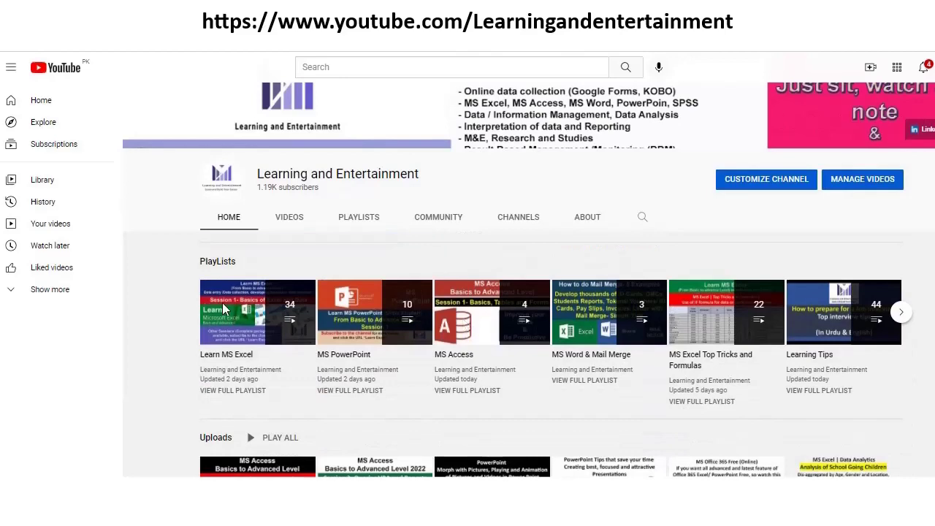
# Scroll the channel page and advance the Playlists shelf to reveal Data Analytics, KOBO Toolbox and MS Excel Beginners.
pyautogui.scroll(-1, 223, 309)
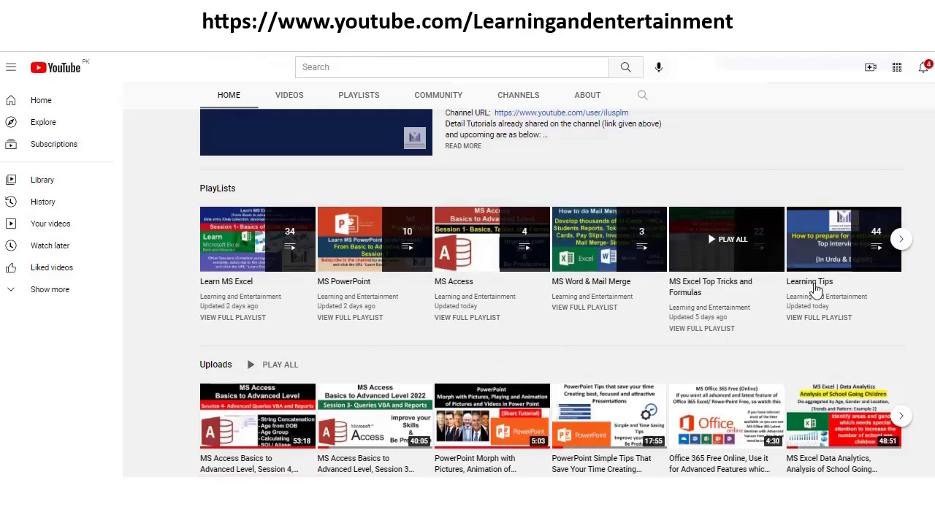
pyautogui.click(903, 244)
pyautogui.scroll(1, 308, 403)
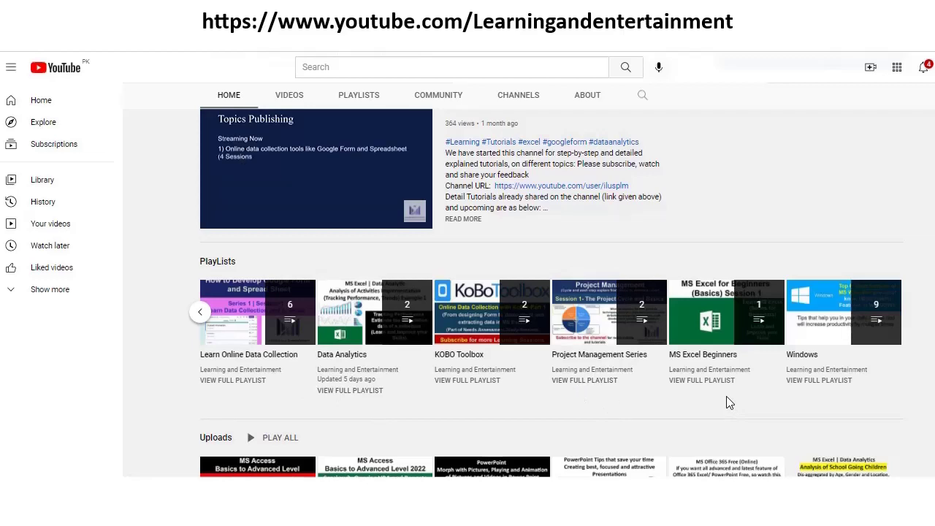
pyautogui.scroll(-1, 345, 407)
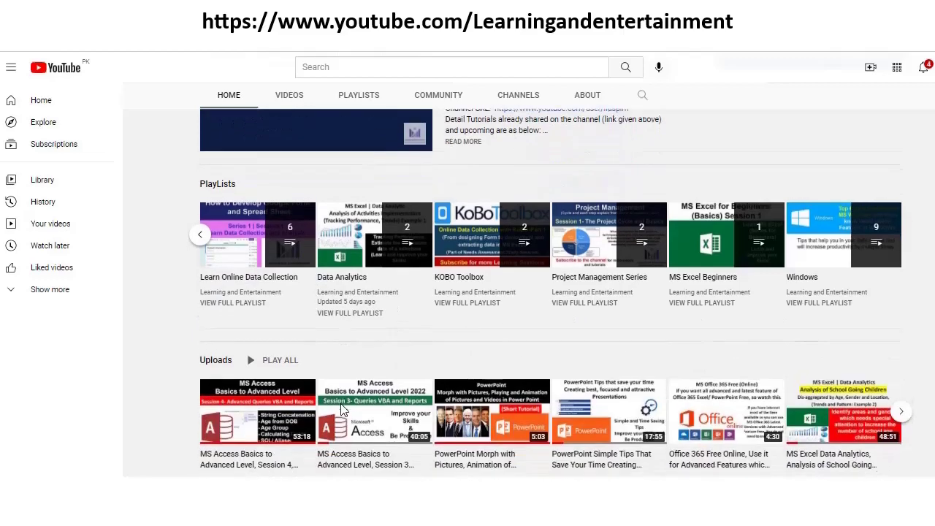
pyautogui.scroll(-1, 344, 409)
pyautogui.scroll(-2, 438, 437)
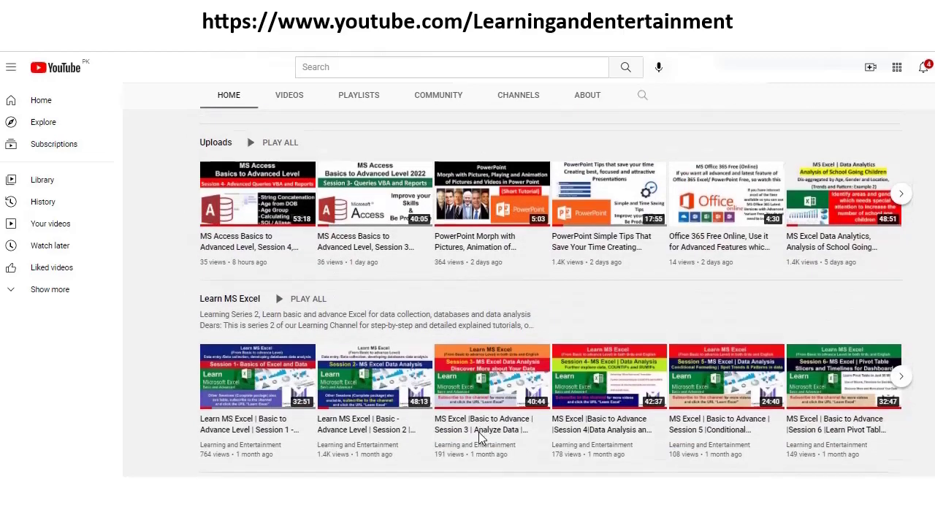
pyautogui.scroll(-2, 479, 432)
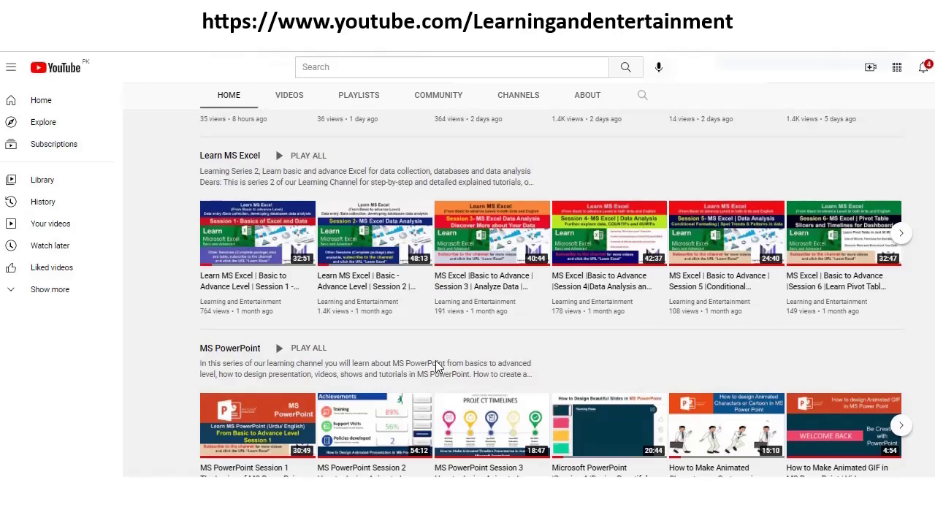
pyautogui.scroll(-1, 437, 360)
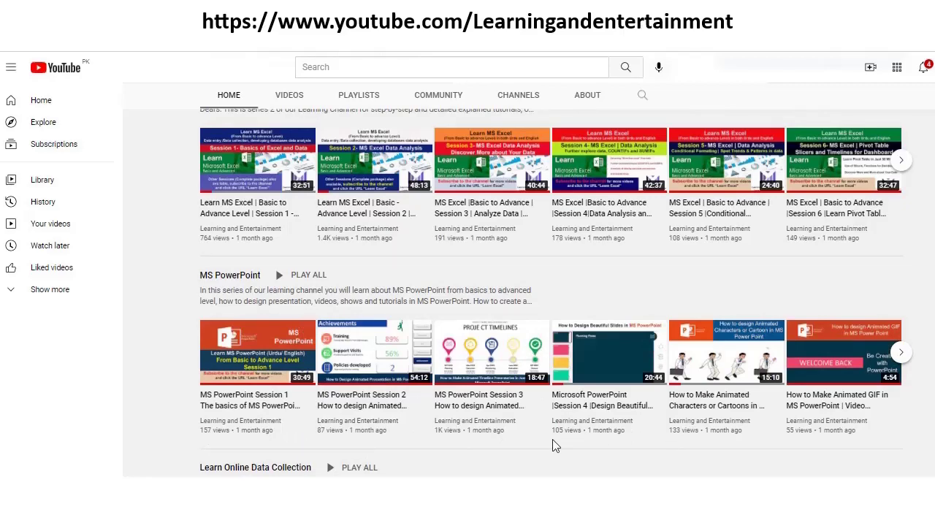
pyautogui.scroll(6, 267, 366)
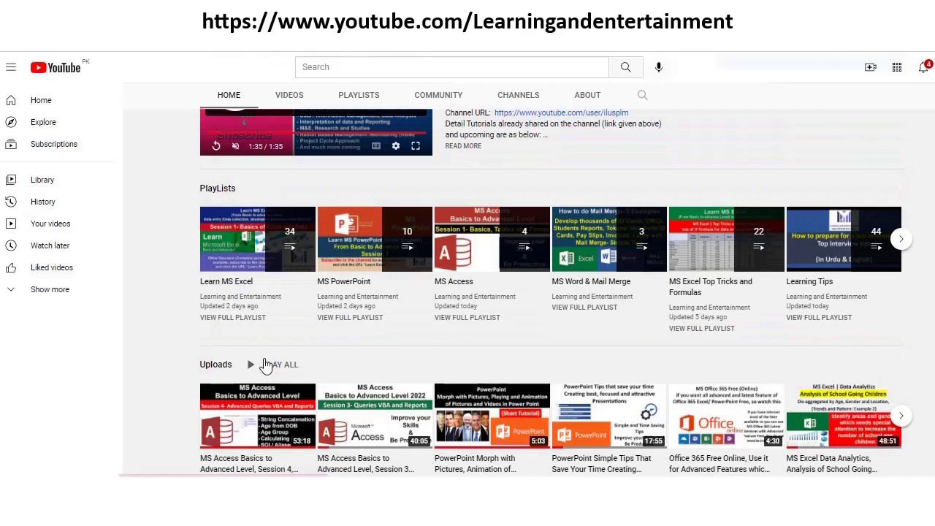